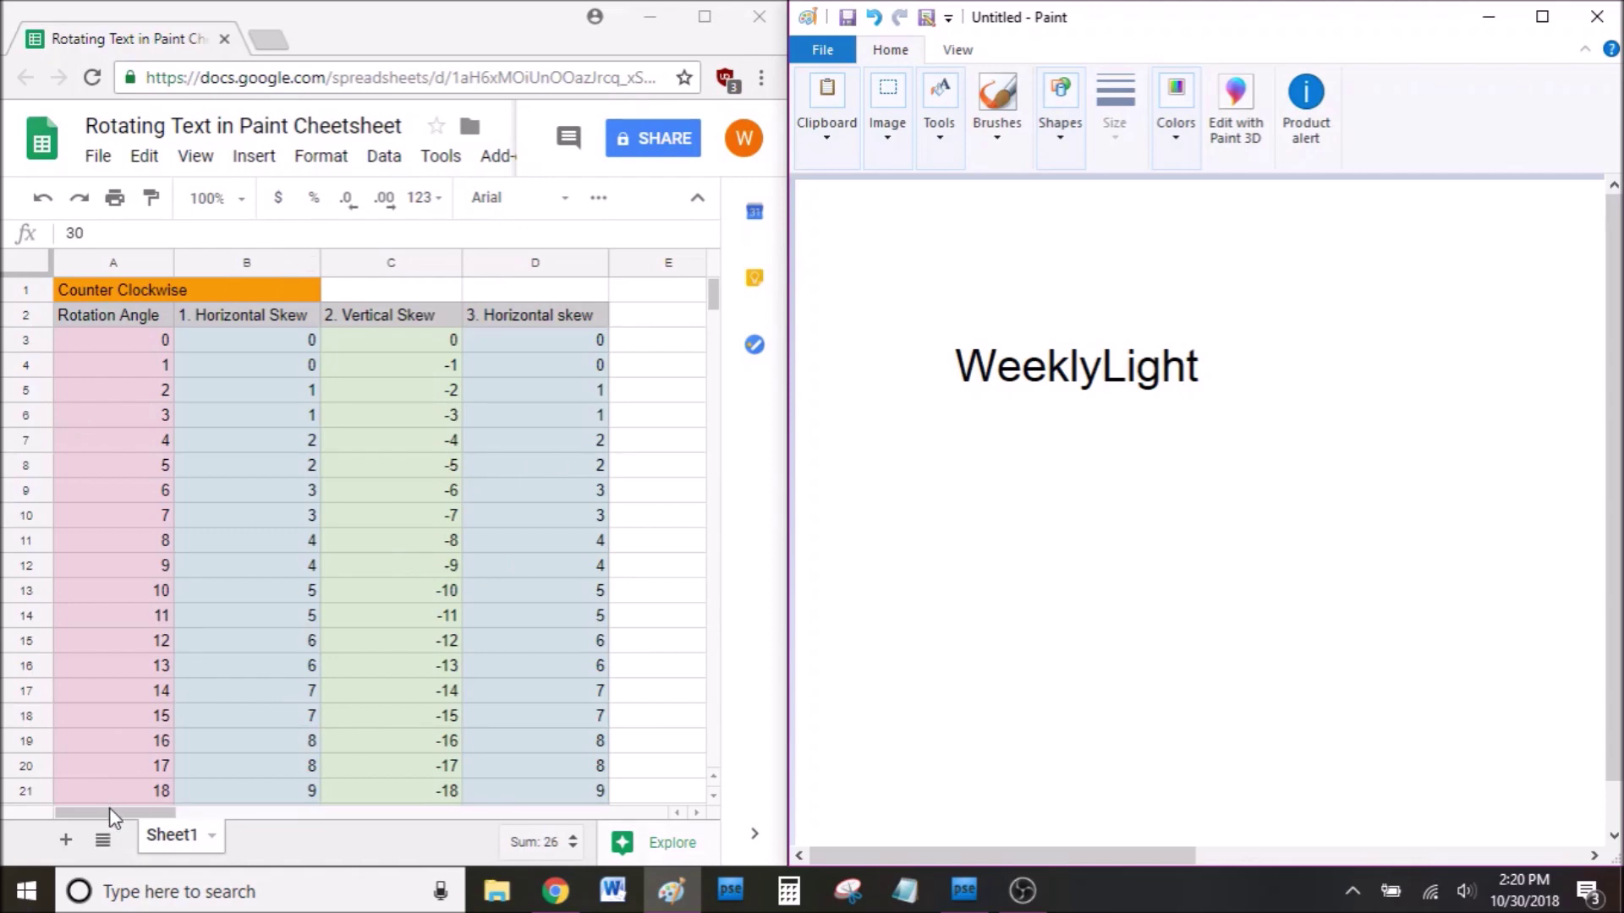
pyautogui.moveTo(108, 811); pyautogui.dragTo(254, 819)
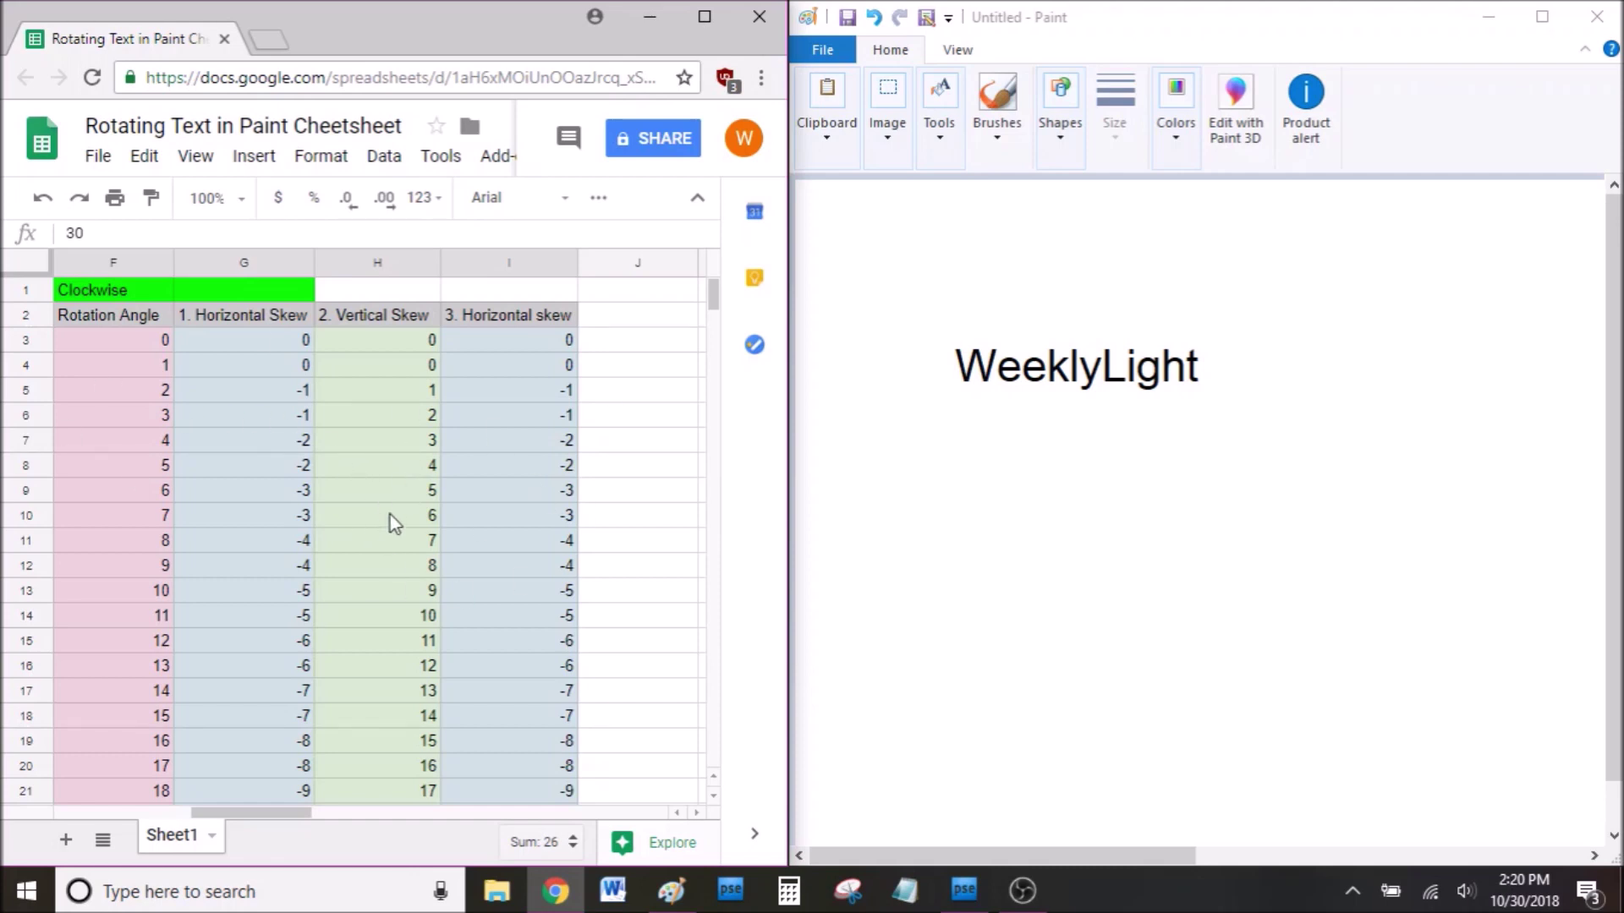
# Drag-select the WeeklyLight text in Paint, with the skew-angle cheat sheet beside it.
pyautogui.moveTo(930, 314); pyautogui.dragTo(1224, 407)
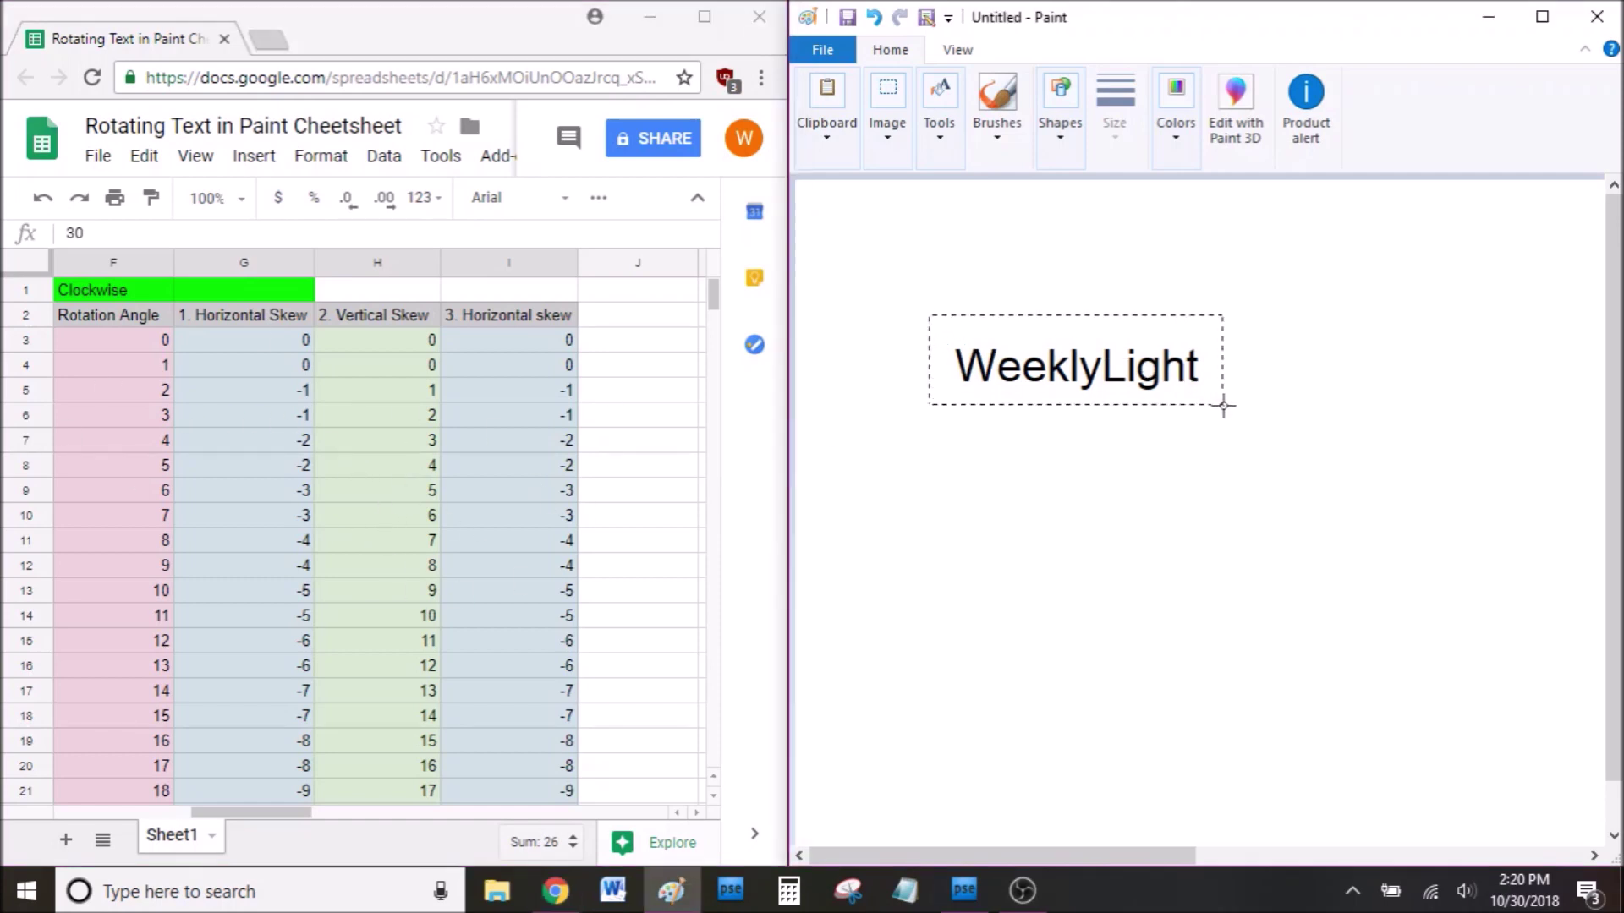
pyautogui.scroll(-2, 457, 566)
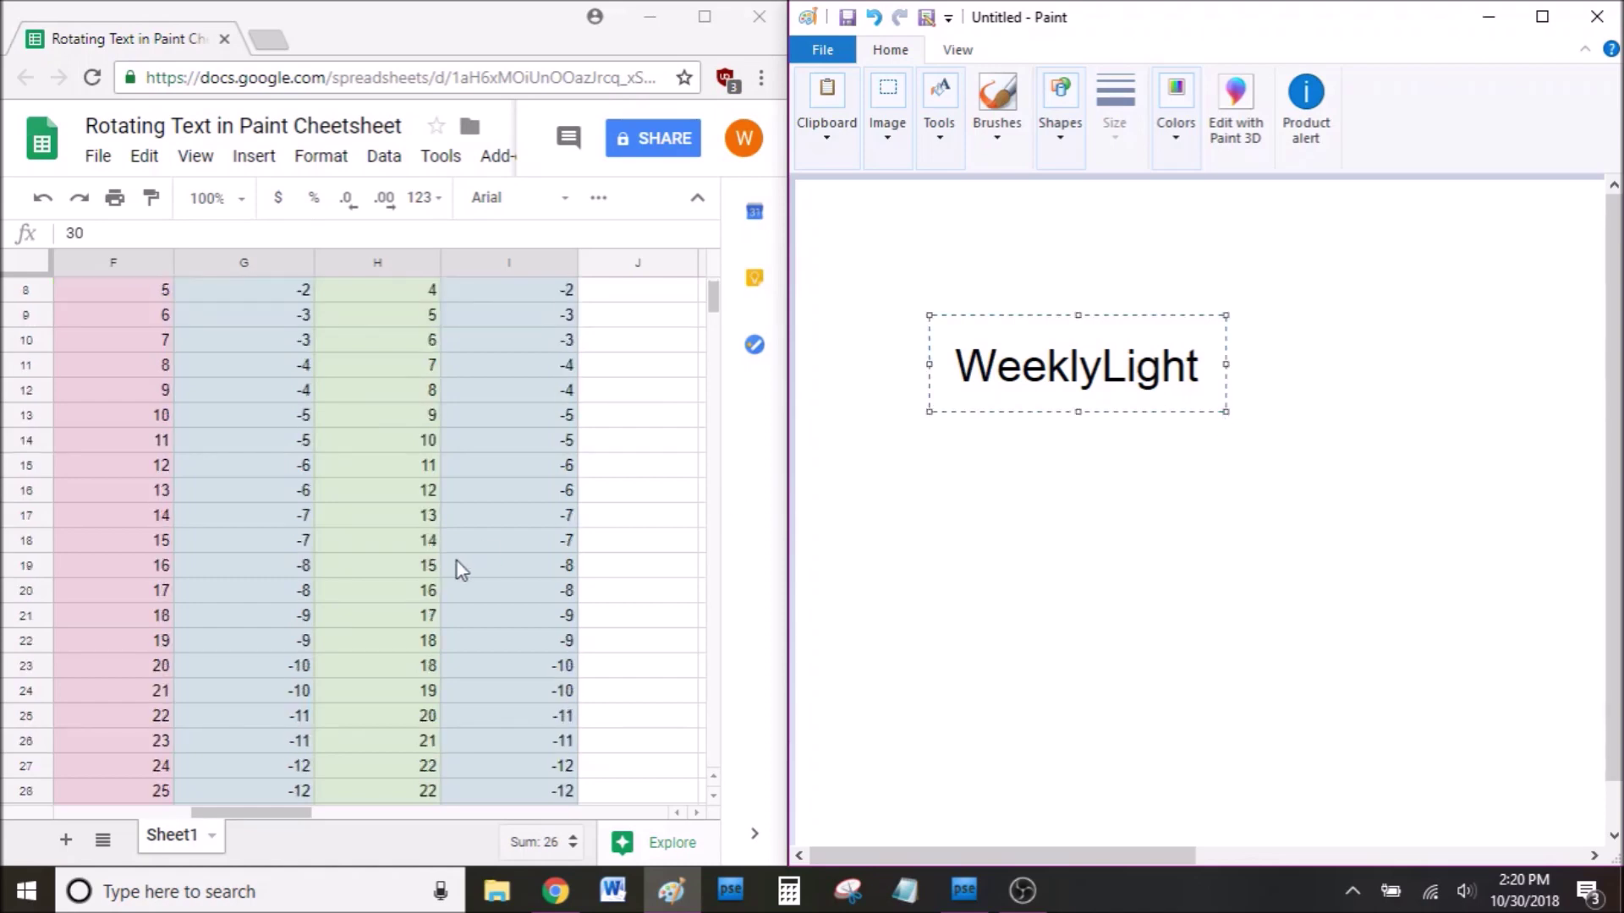
pyautogui.scroll(-1, 457, 567)
pyautogui.scroll(-2, 457, 566)
pyautogui.scroll(-2, 457, 567)
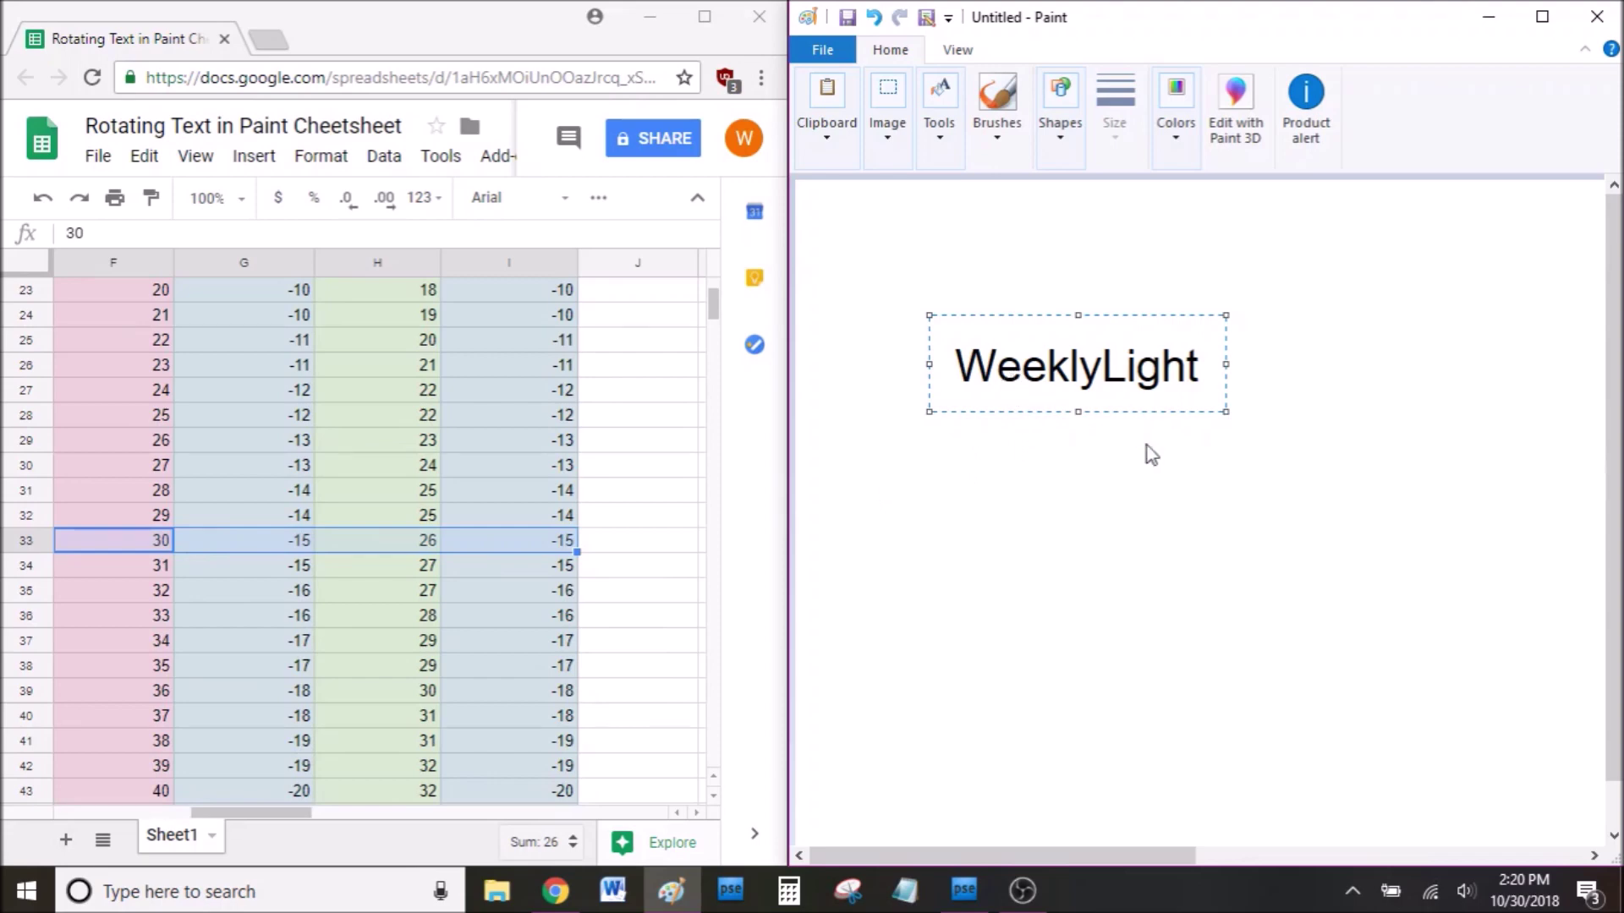
# Skew the selected WeeklyLight text -15° horizontally.
pyautogui.rightClick(945, 382)
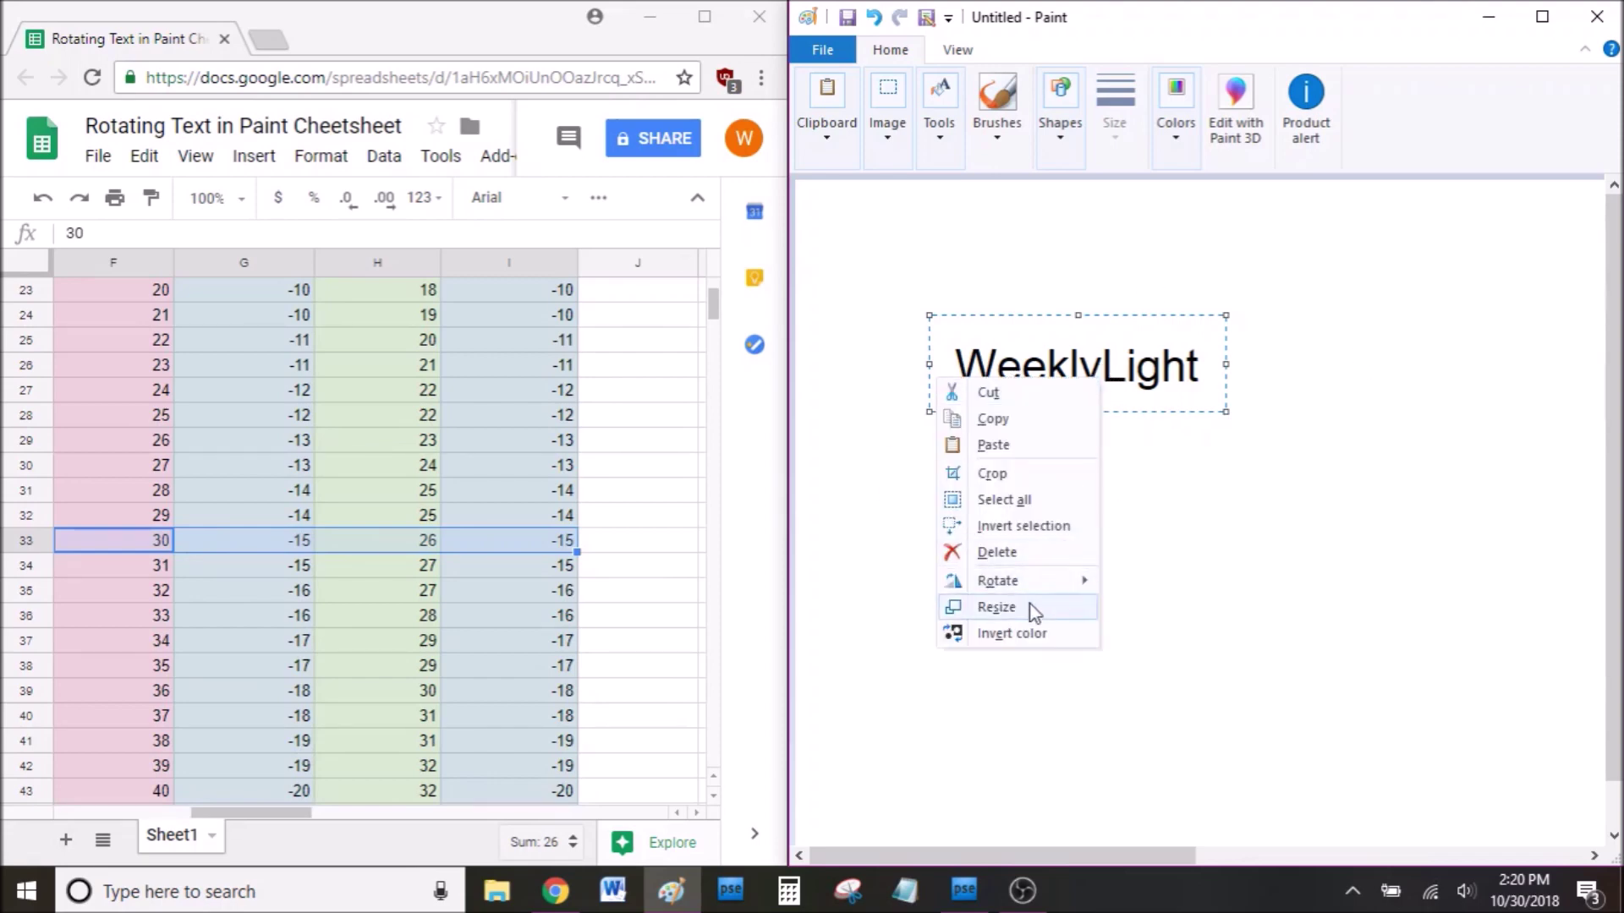
pyautogui.click(998, 607)
pyautogui.click(1085, 427)
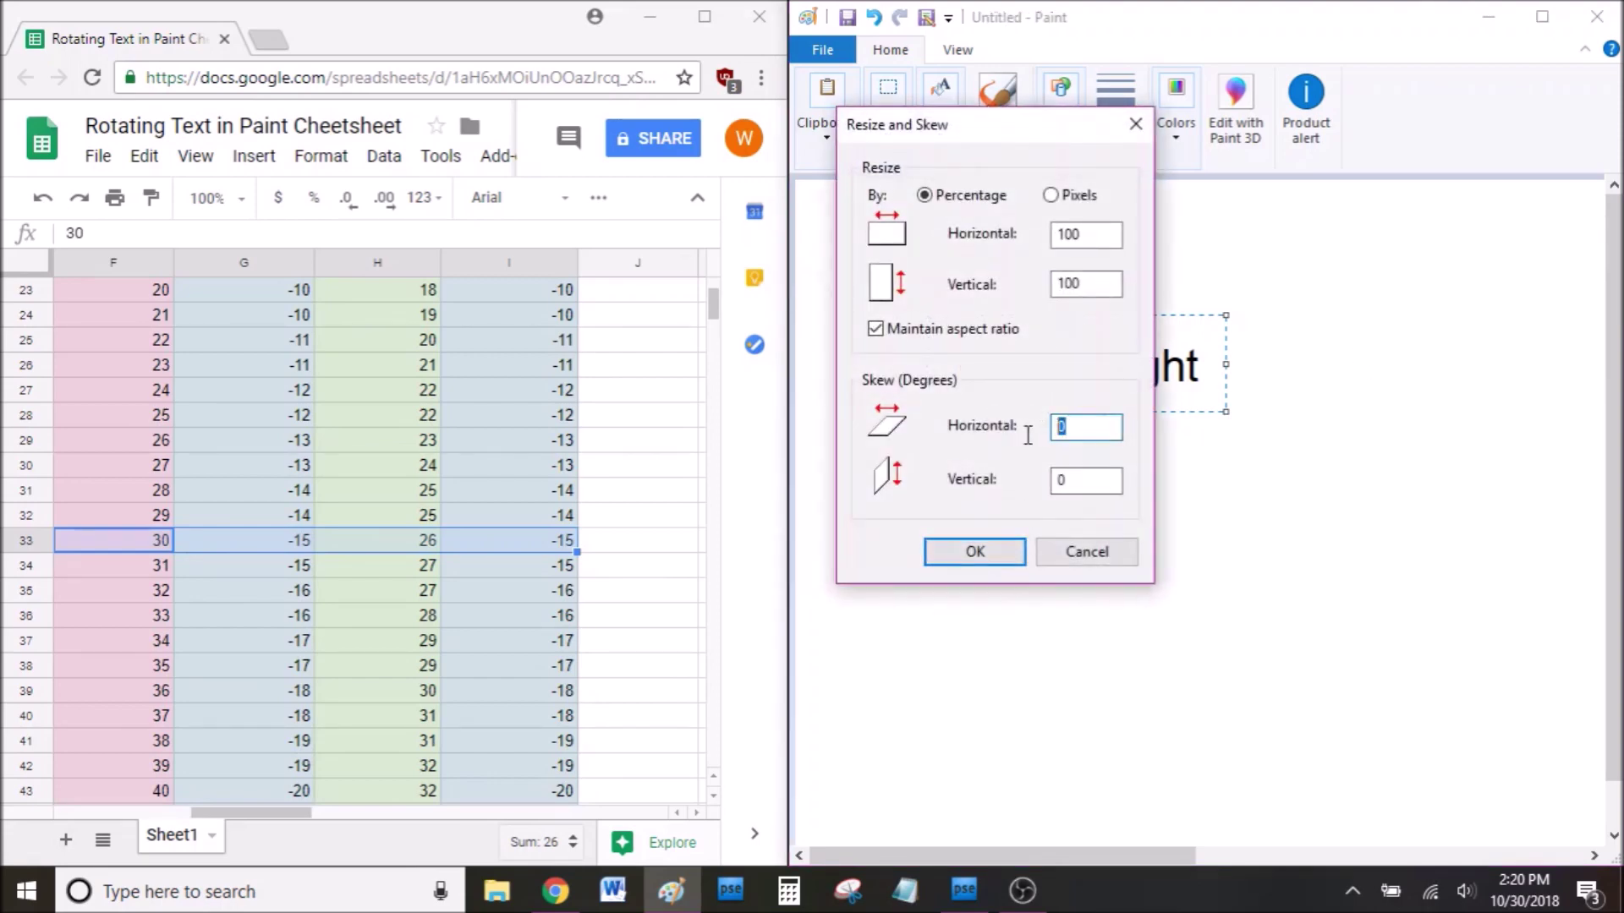
pyautogui.write('-15')
pyautogui.press('Return')
# Skew the WeeklyLight text 26° vertically.
pyautogui.rightClick(1051, 435)
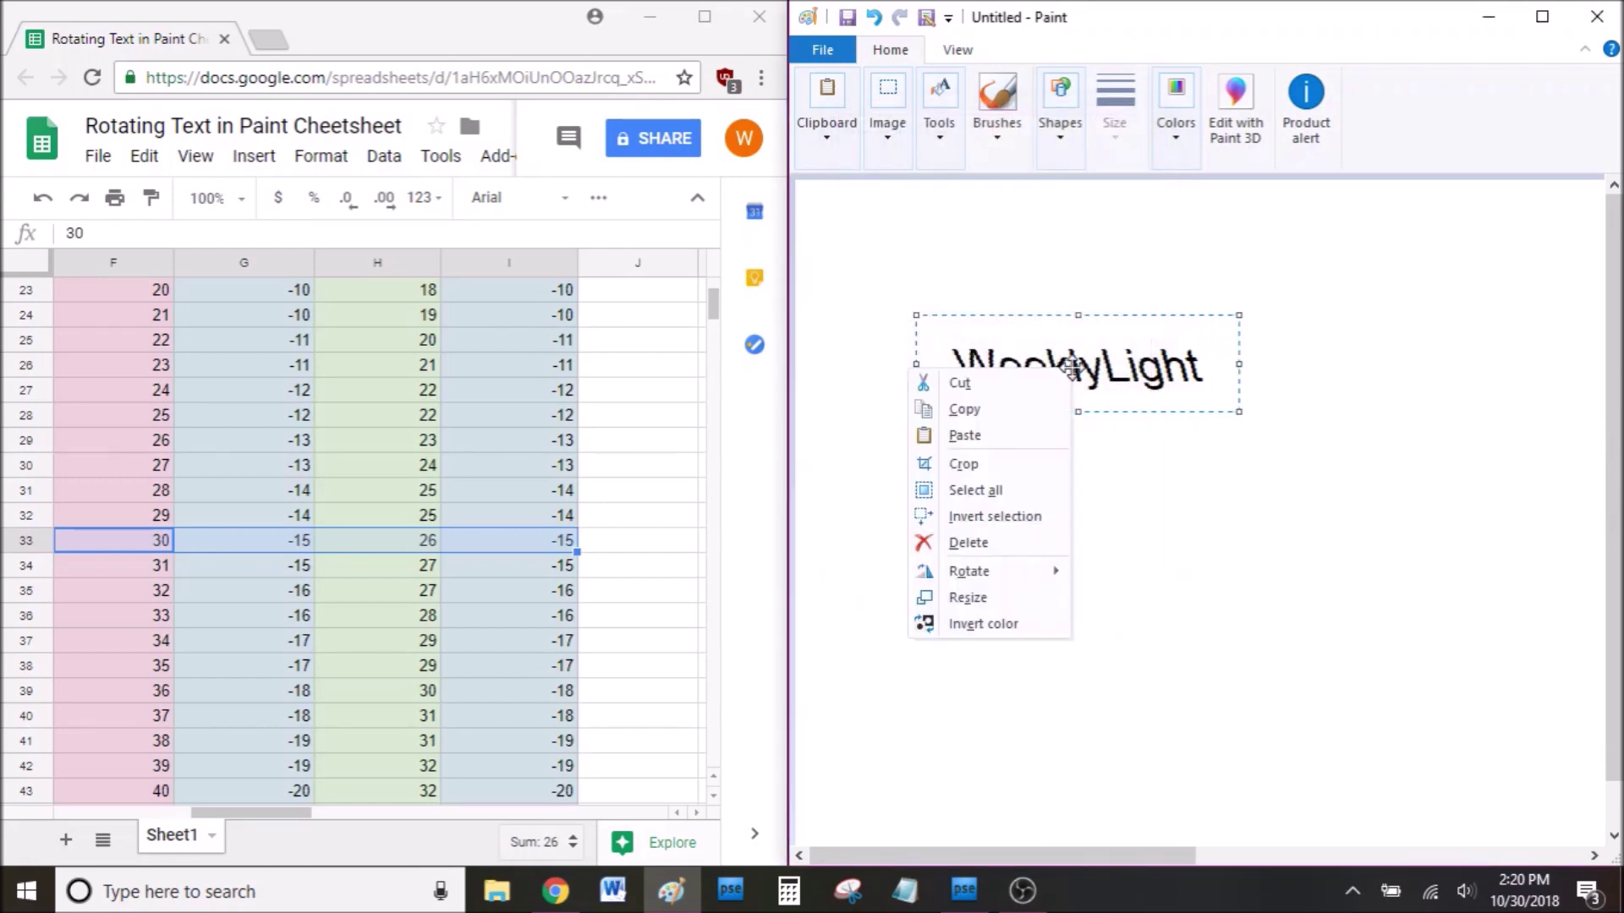
pyautogui.click(1015, 599)
pyautogui.doubleClick(1085, 482)
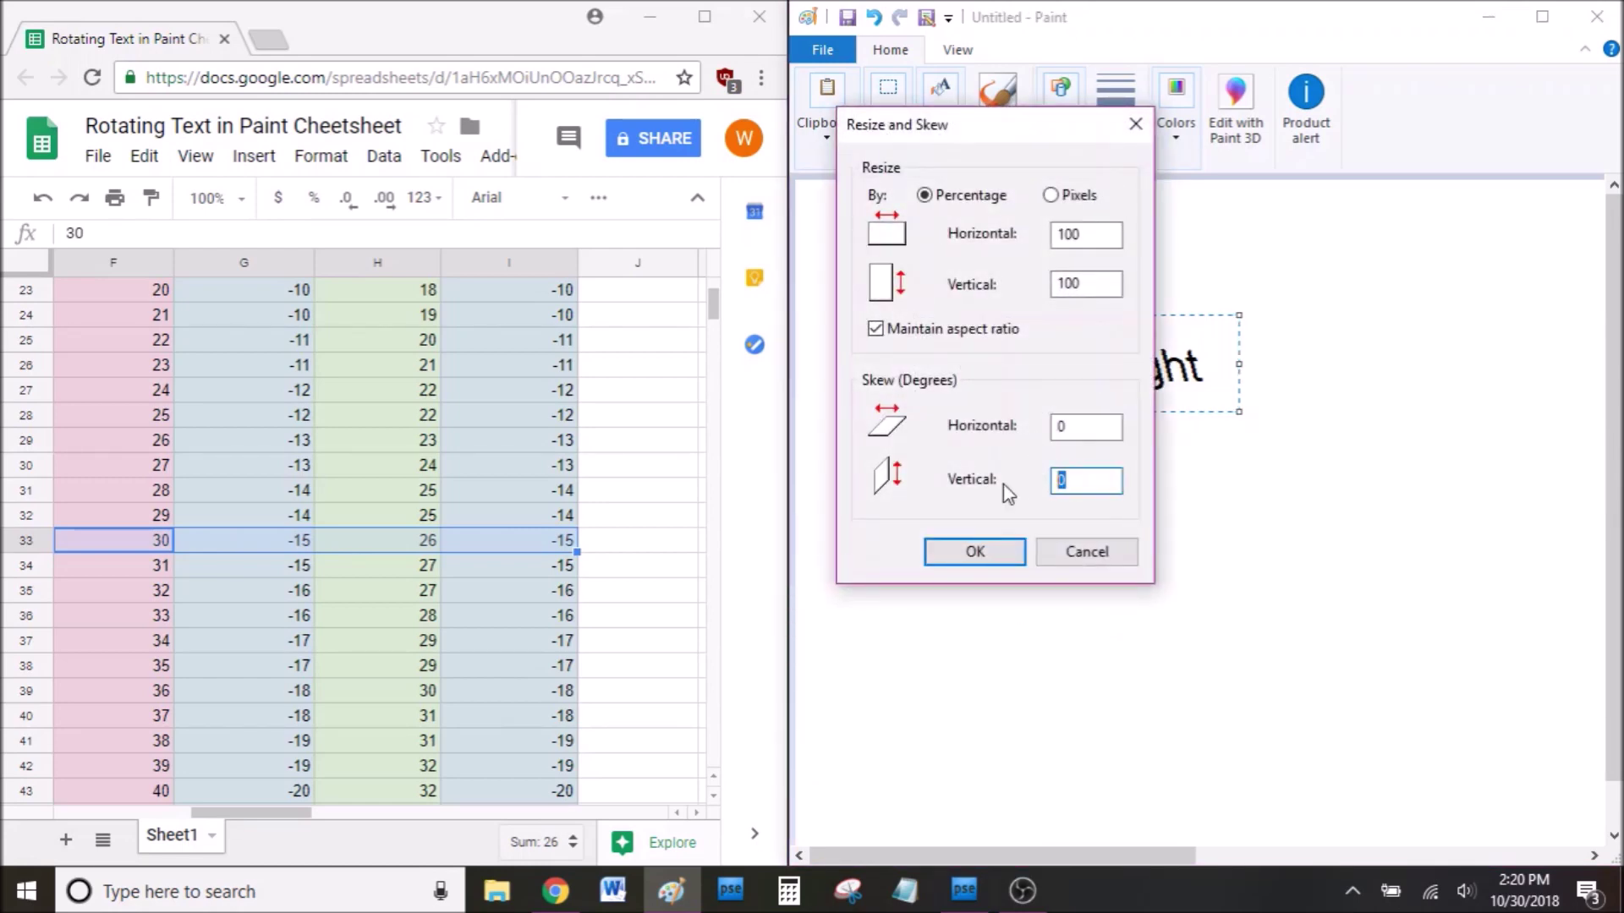
pyautogui.write('26')
pyautogui.press('Return')
# Apply a second -15° horizontal skew to finish the 30° rotation.
pyautogui.rightClick(887, 421)
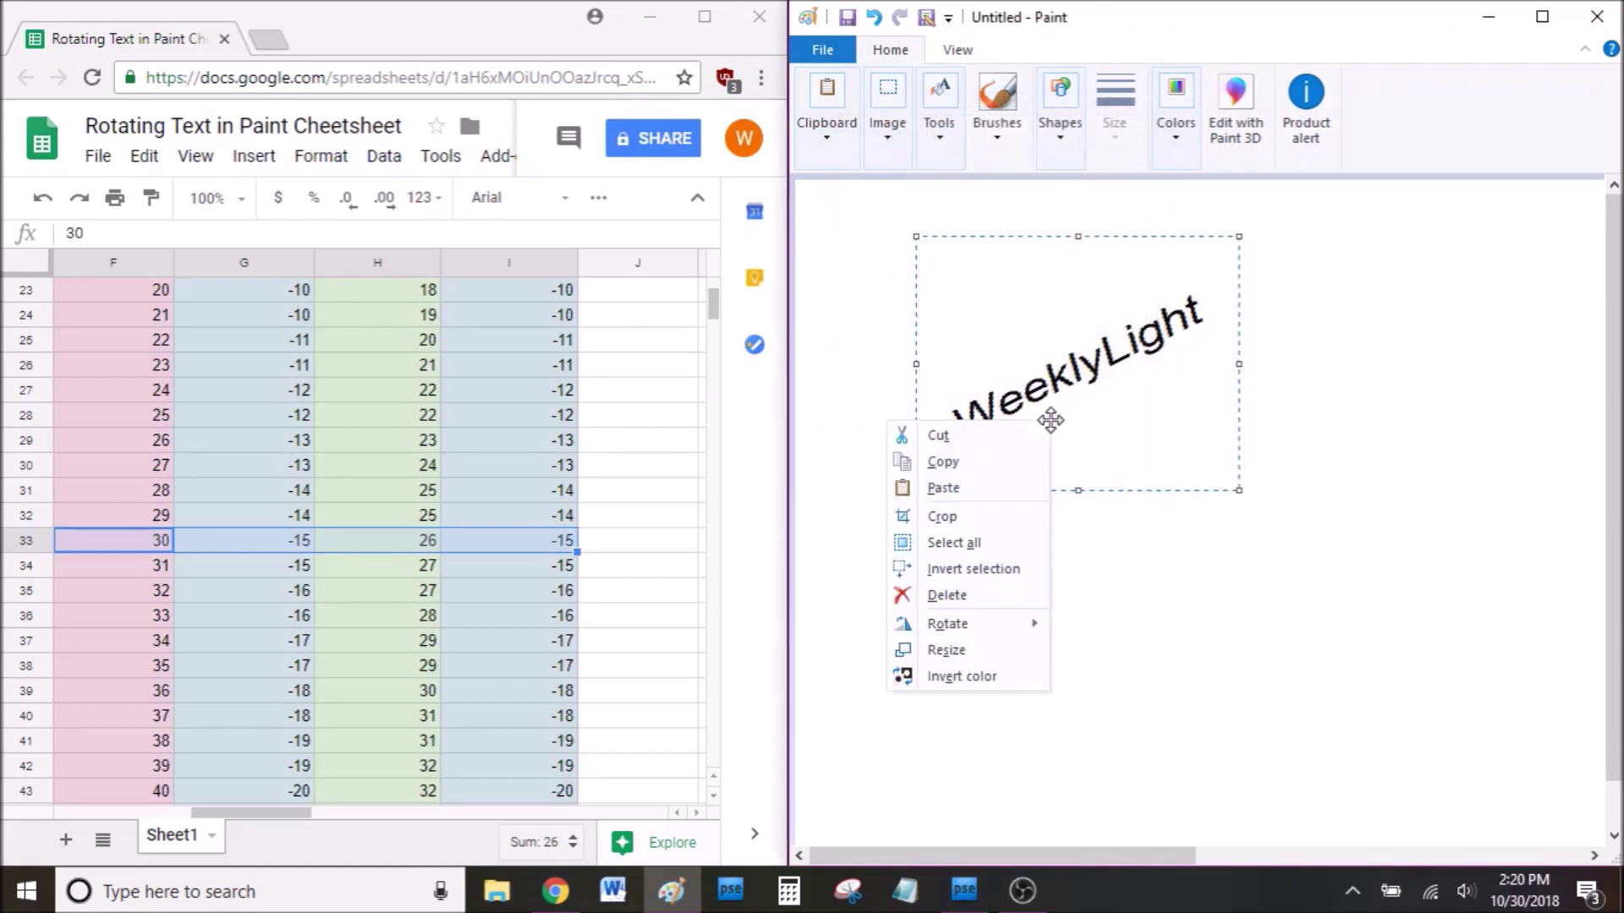
pyautogui.click(983, 651)
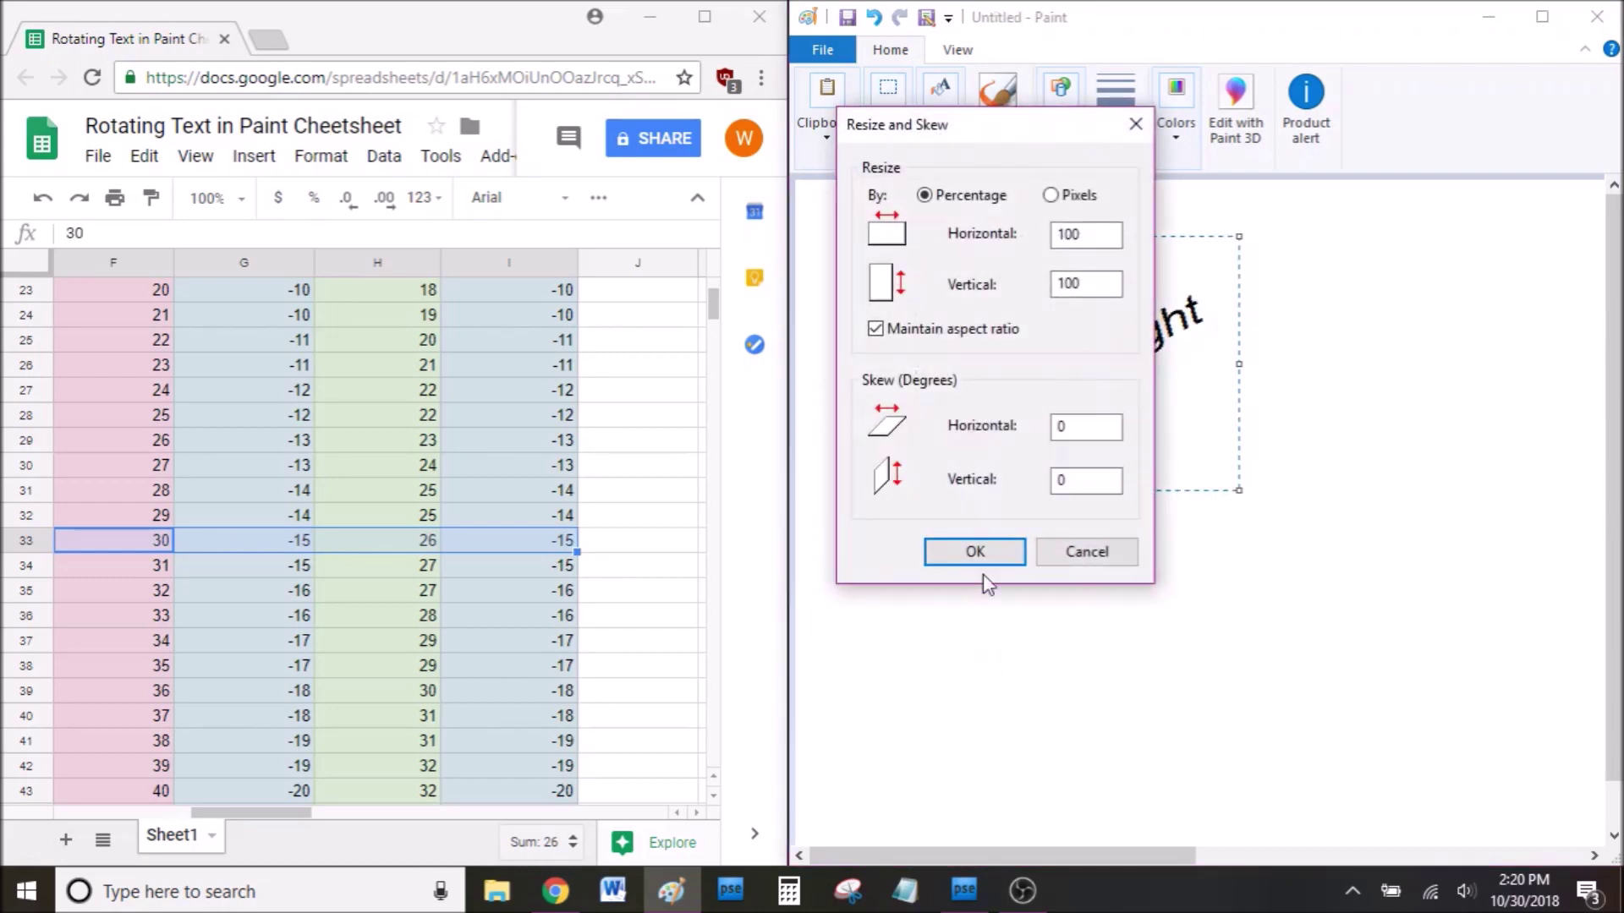
pyautogui.doubleClick(1085, 427)
pyautogui.write('-15')
pyautogui.press('Return')
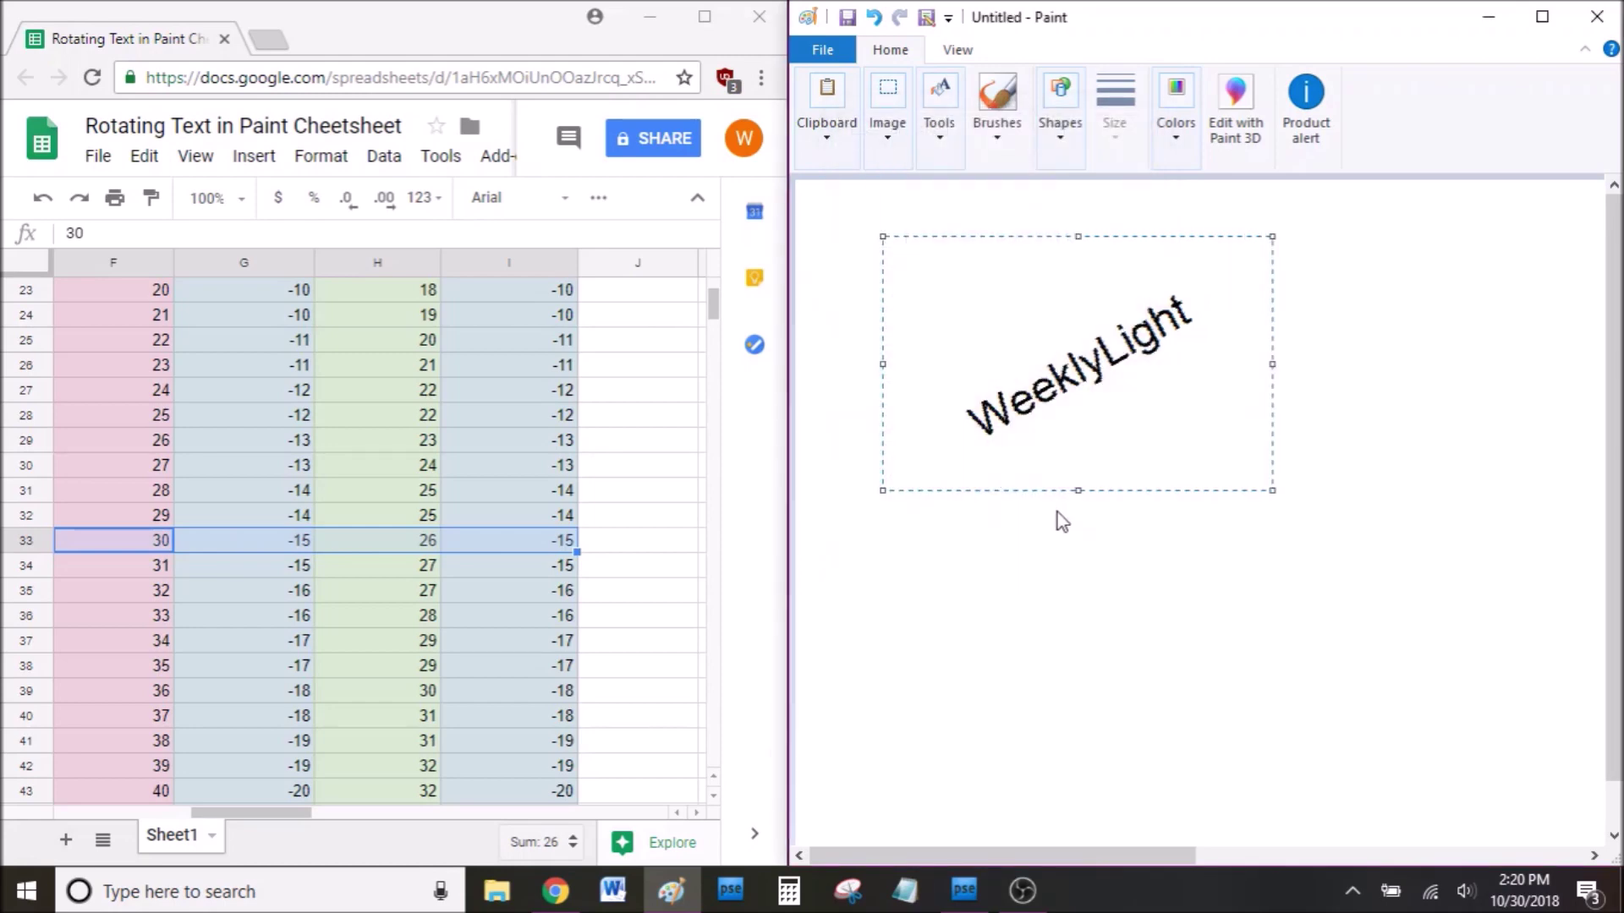
# Deselect the rotated text and add an unrotated 'bad example' text below it.
pyautogui.click(1109, 600)
pyautogui.click(939, 108)
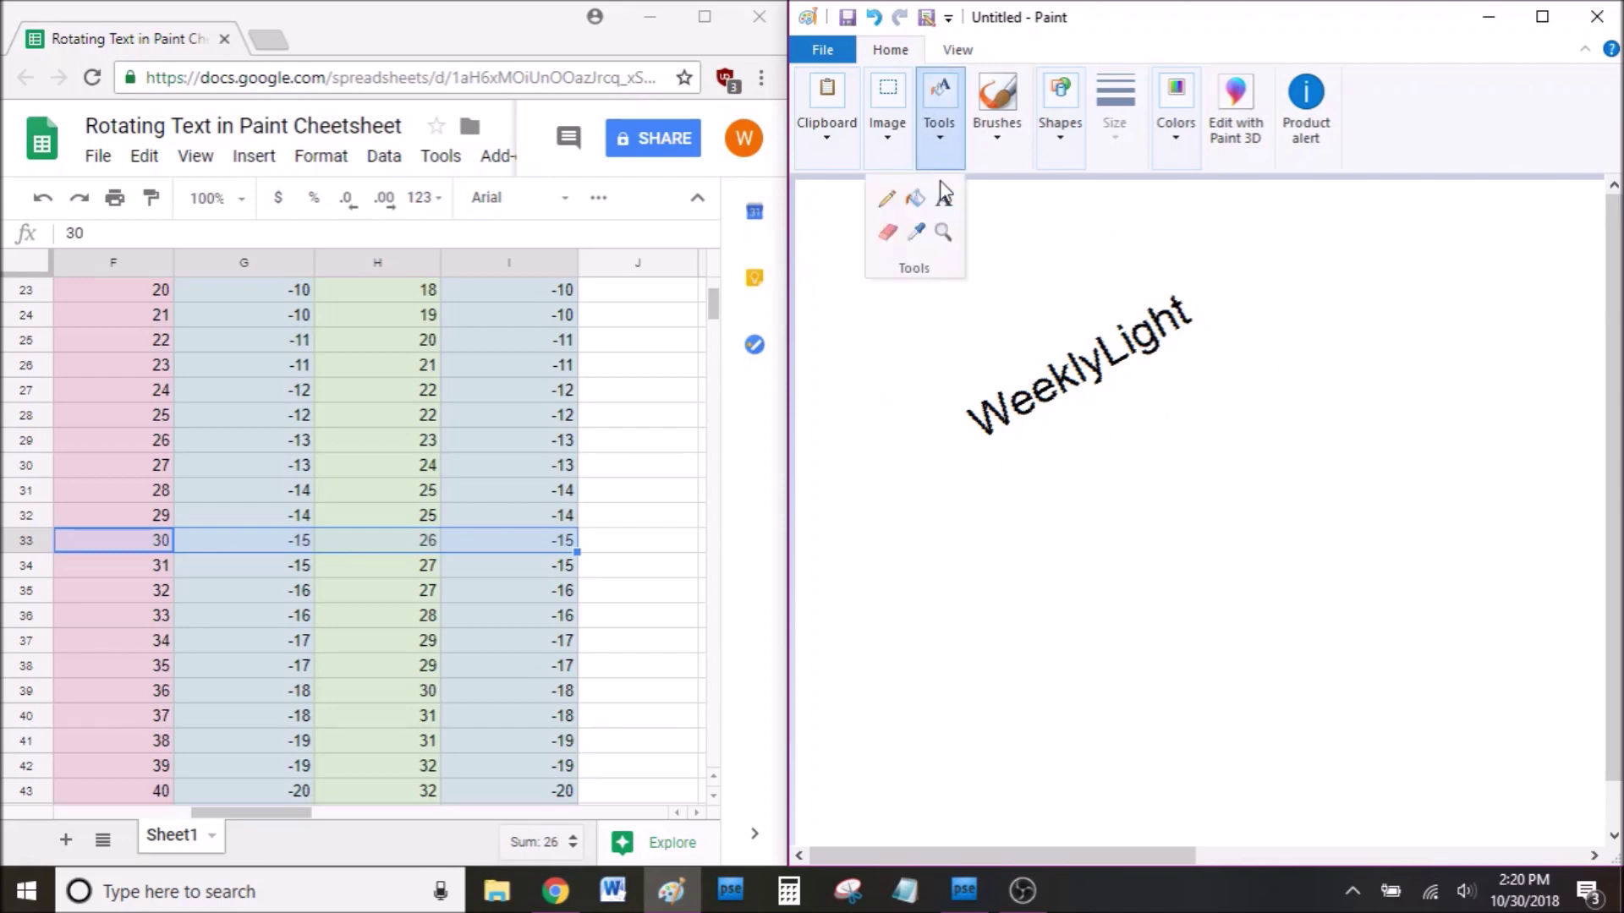
pyautogui.click(943, 200)
pyautogui.click(942, 533)
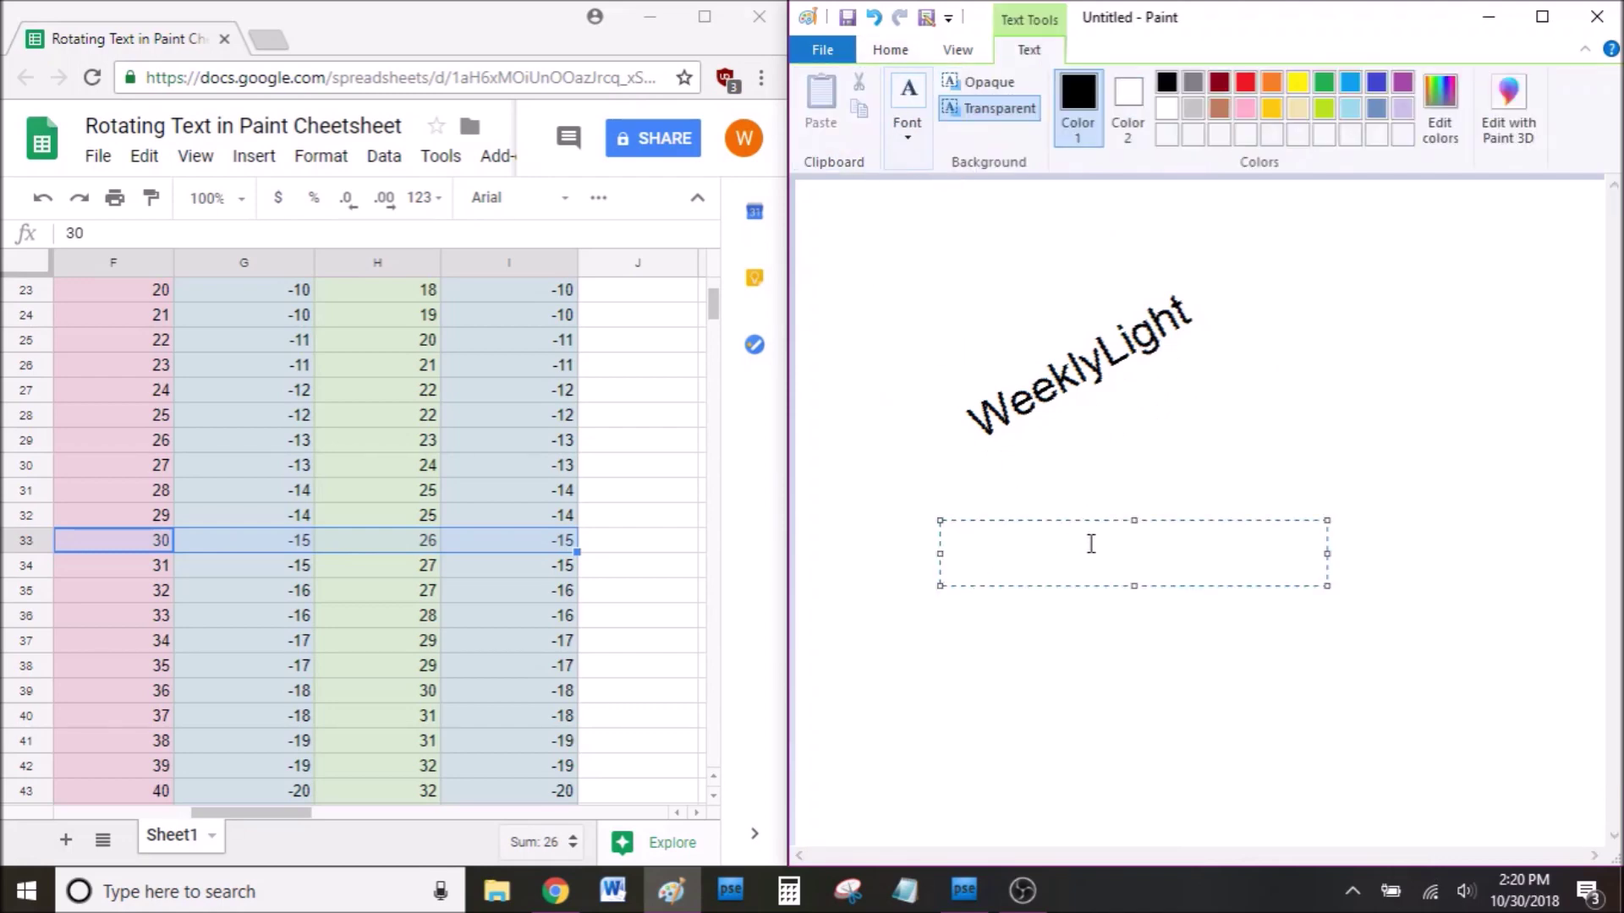
pyautogui.write('bad exa')
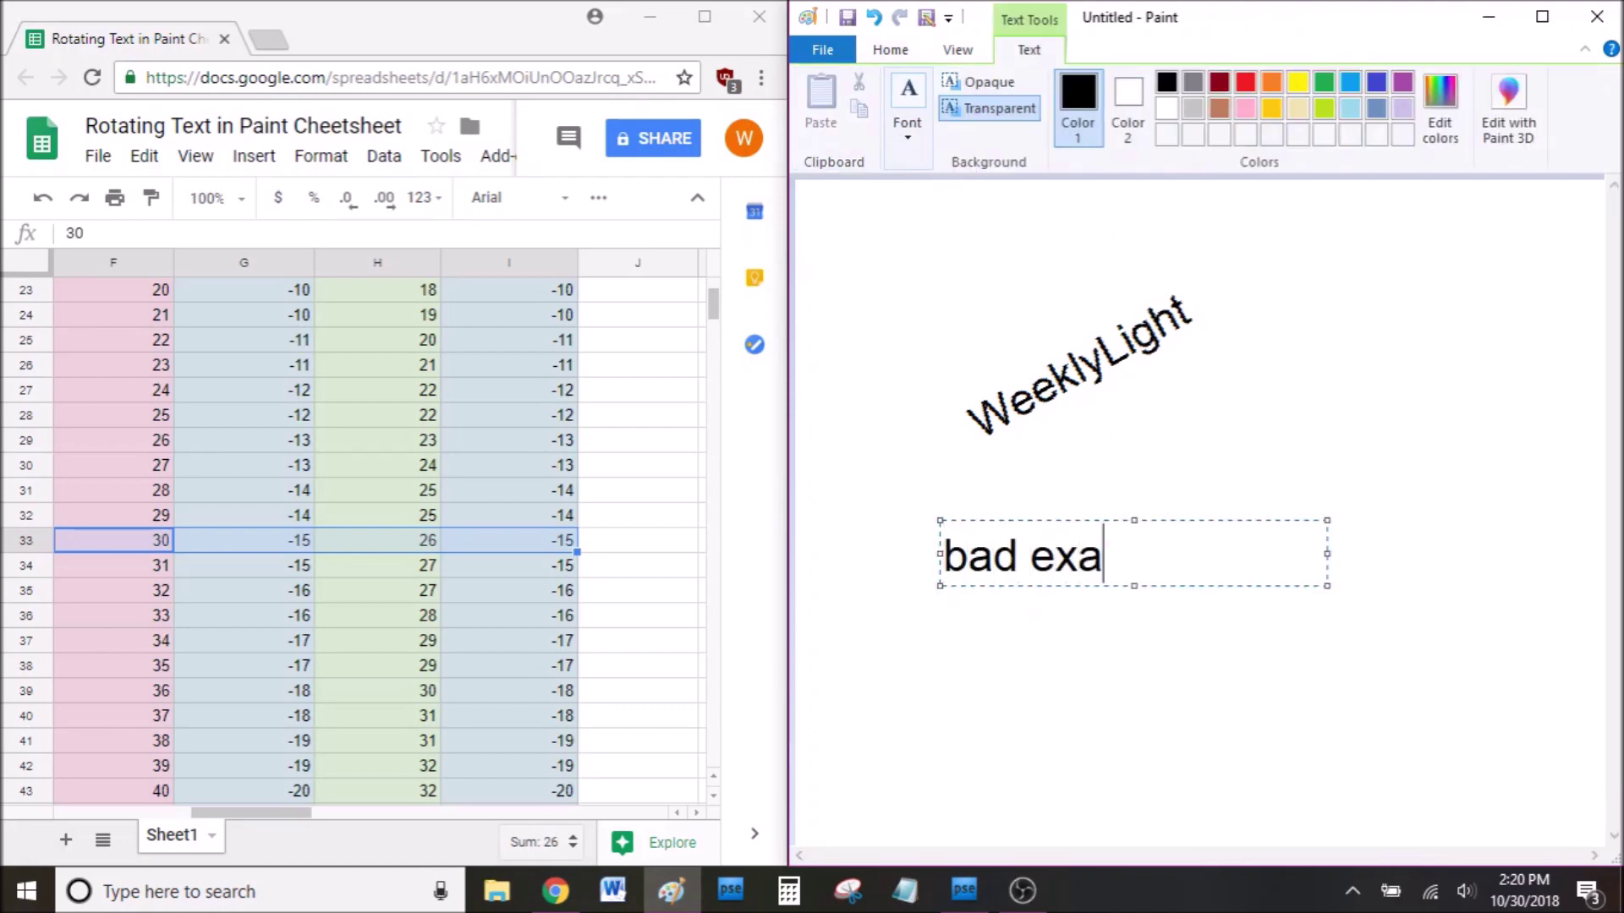
pyautogui.write('mple')
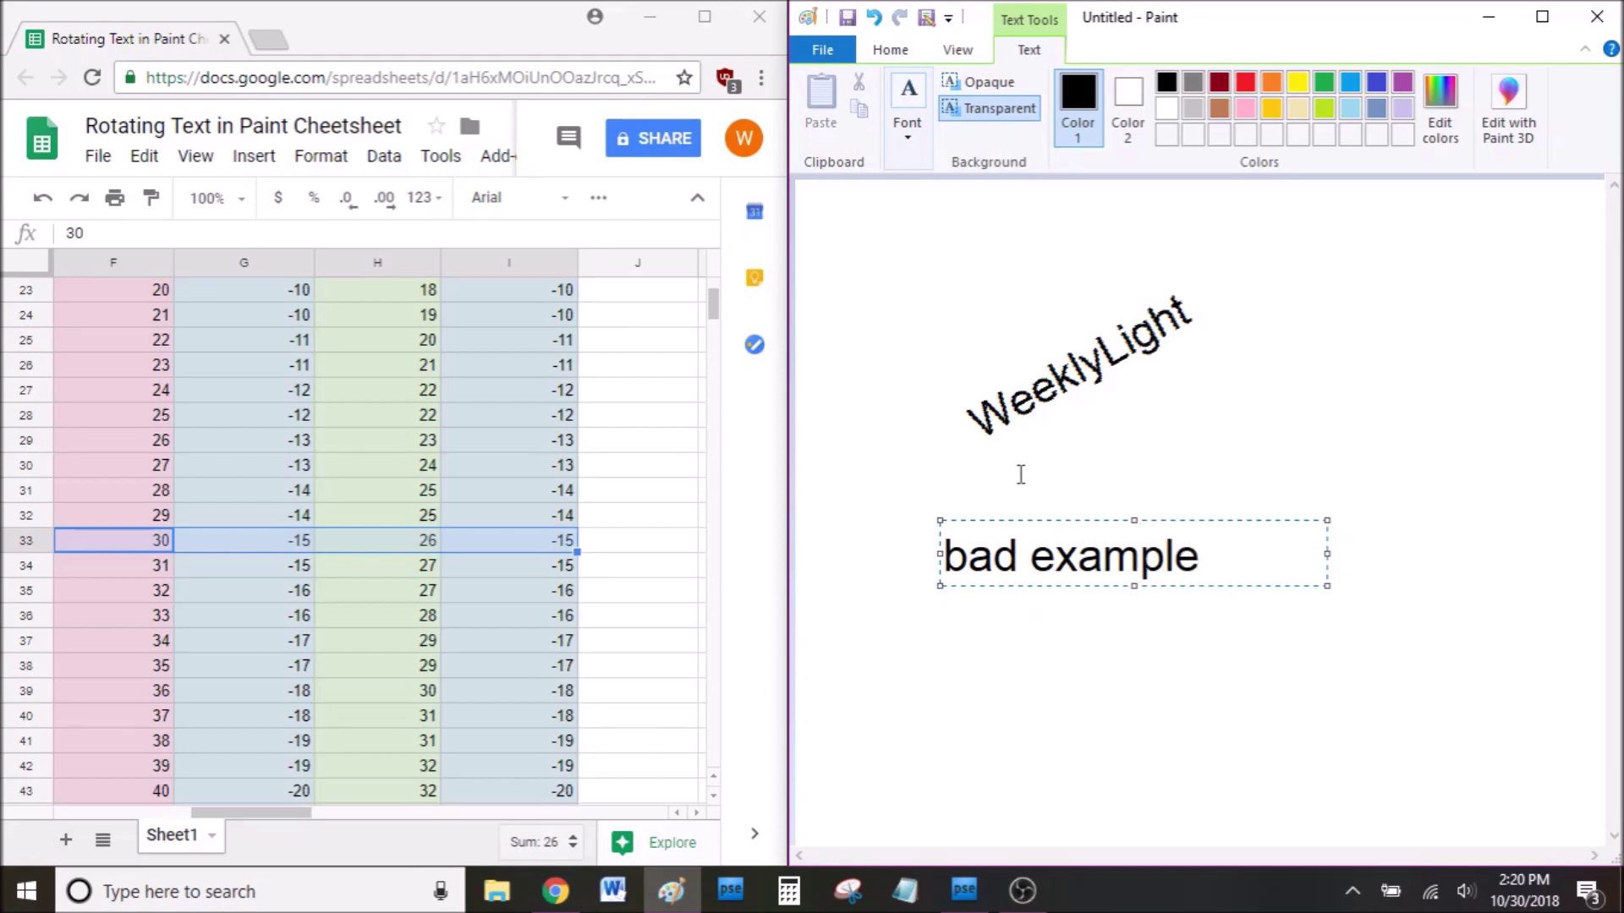
pyautogui.click(1022, 436)
pyautogui.click(886, 127)
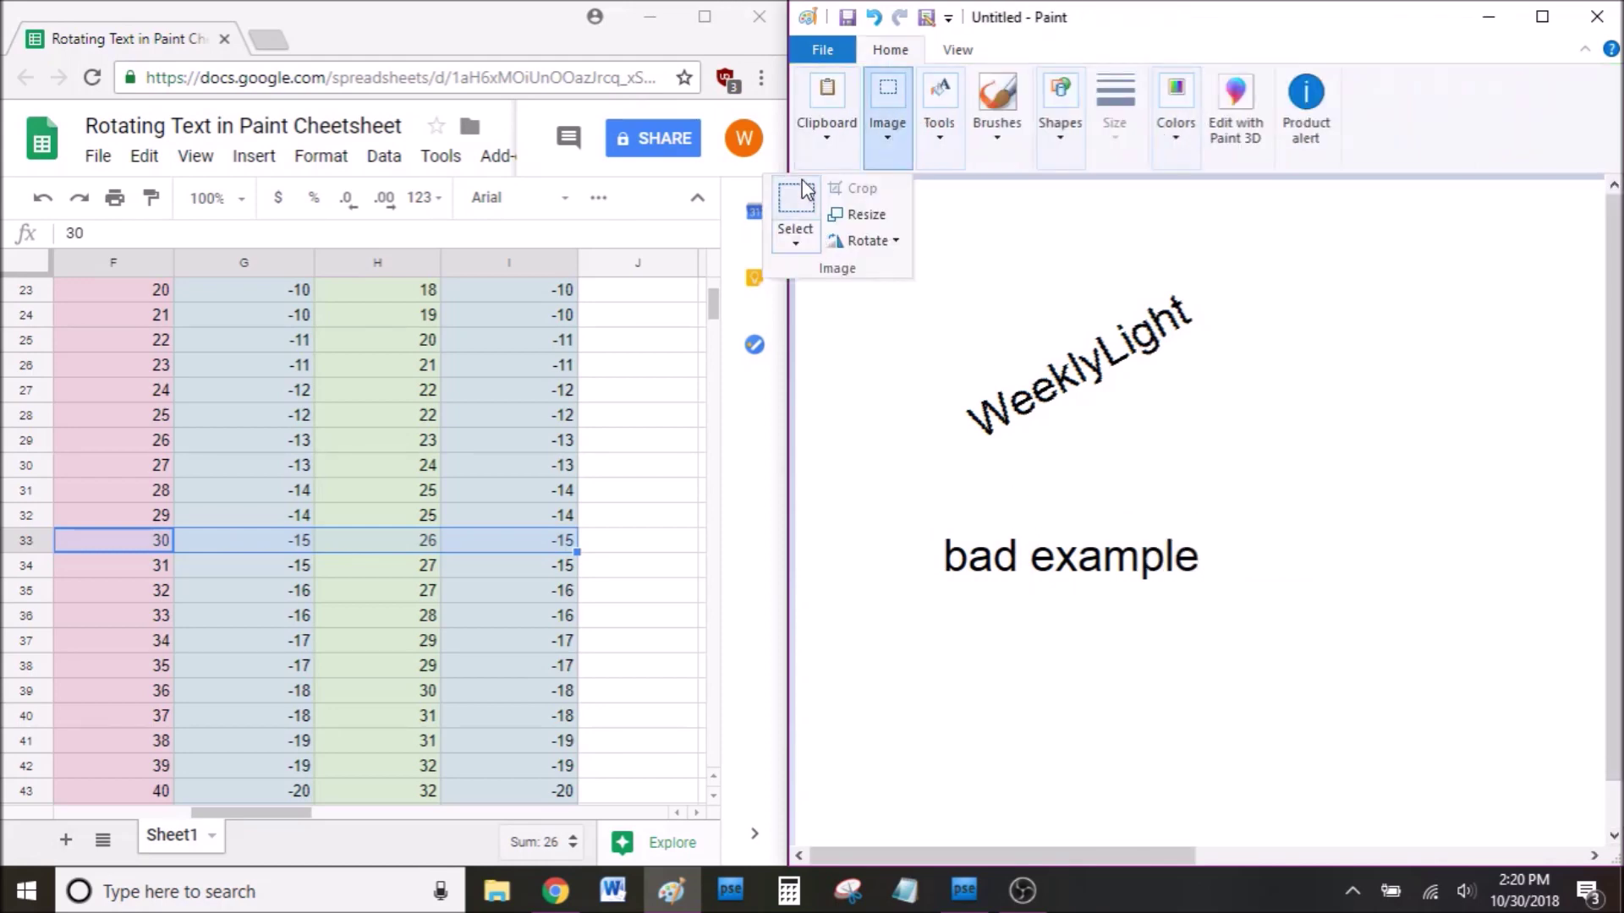
# Skew 'bad example' -30° horizontally and vertically, then move it right of WeeklyLight.
pyautogui.click(797, 208)
pyautogui.moveTo(913, 504); pyautogui.dragTo(1288, 677)
pyautogui.rightClick(975, 518)
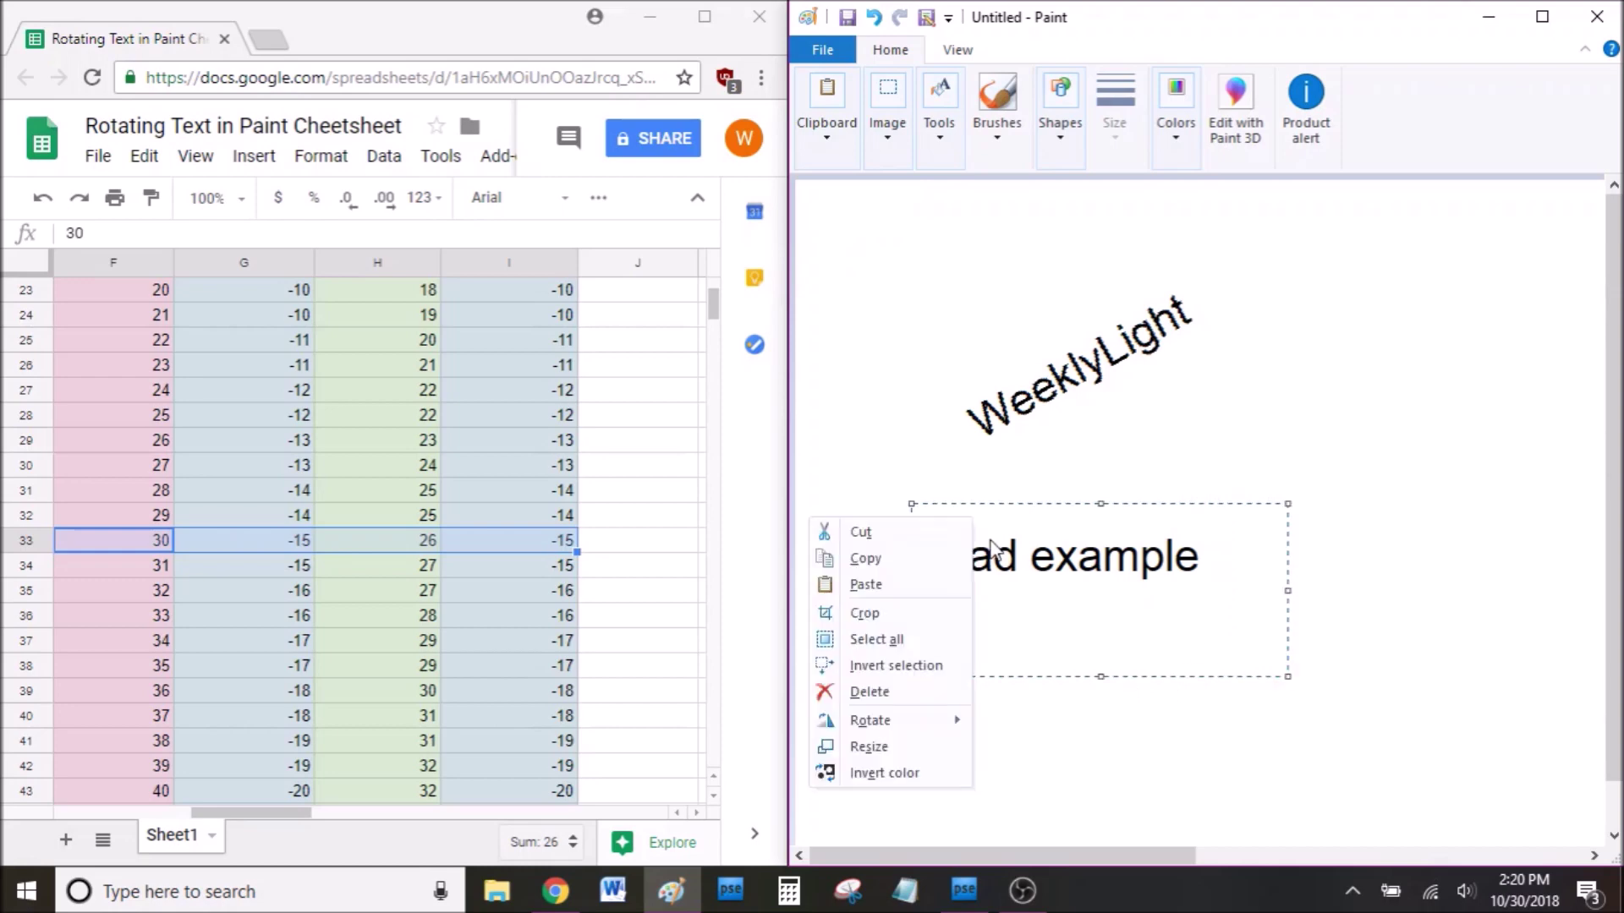
pyautogui.click(869, 746)
pyautogui.doubleClick(1085, 425)
pyautogui.write('-30')
pyautogui.press('Tab')
pyautogui.press('Return')
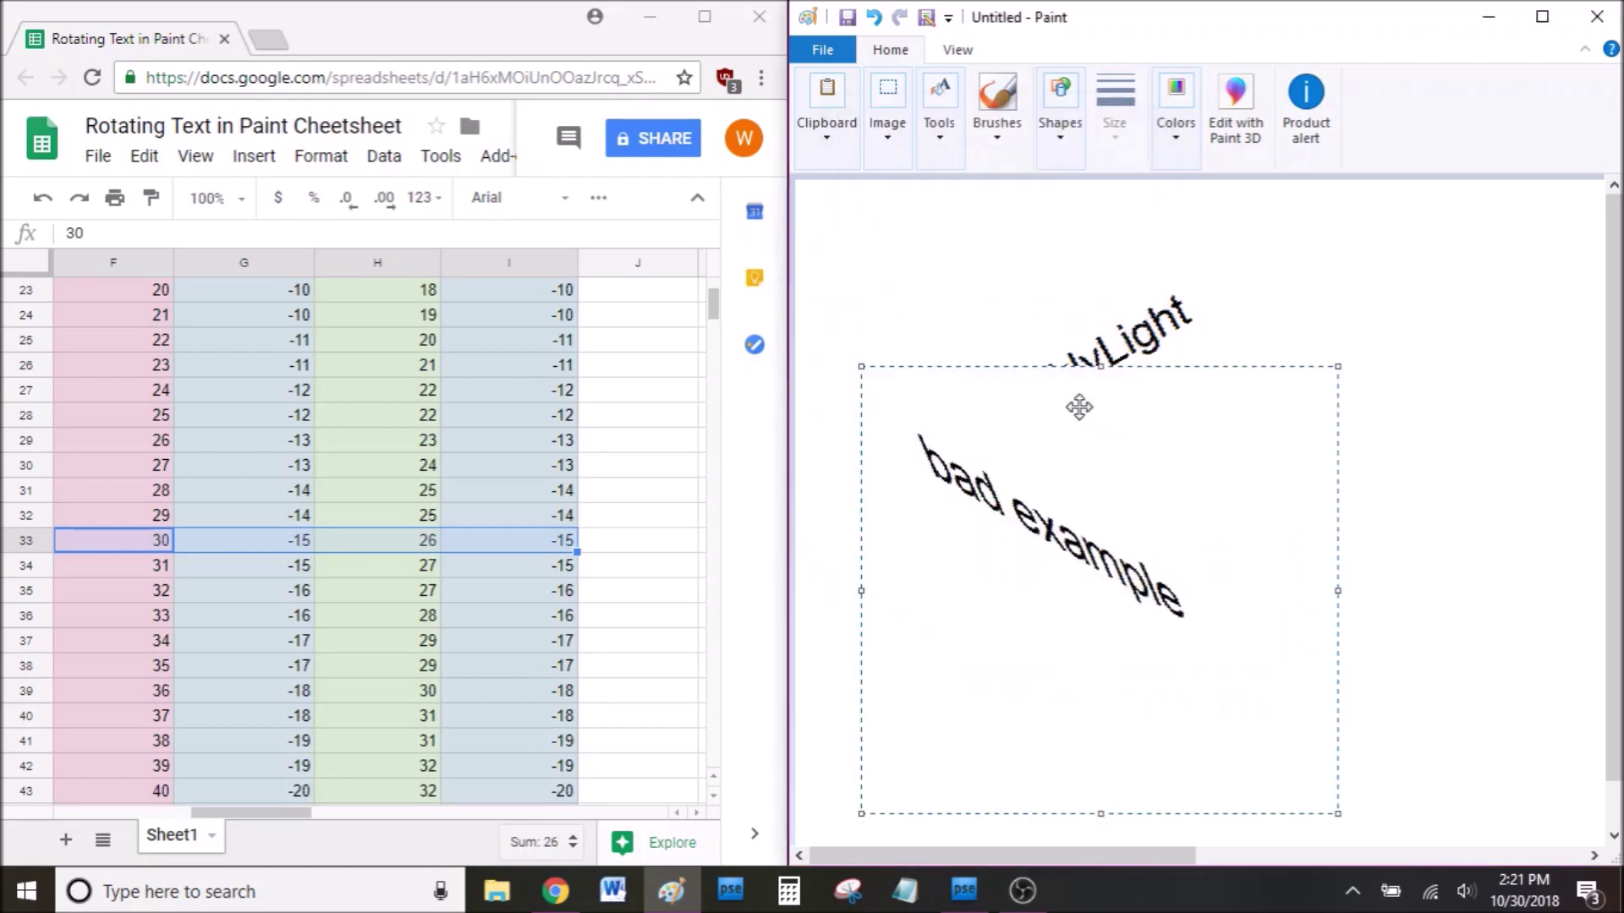
pyautogui.moveTo(1078, 407)
pyautogui.mouseDown()
pyautogui.moveTo(1530, 515)
pyautogui.moveTo(1493, 287)
pyautogui.mouseUp()
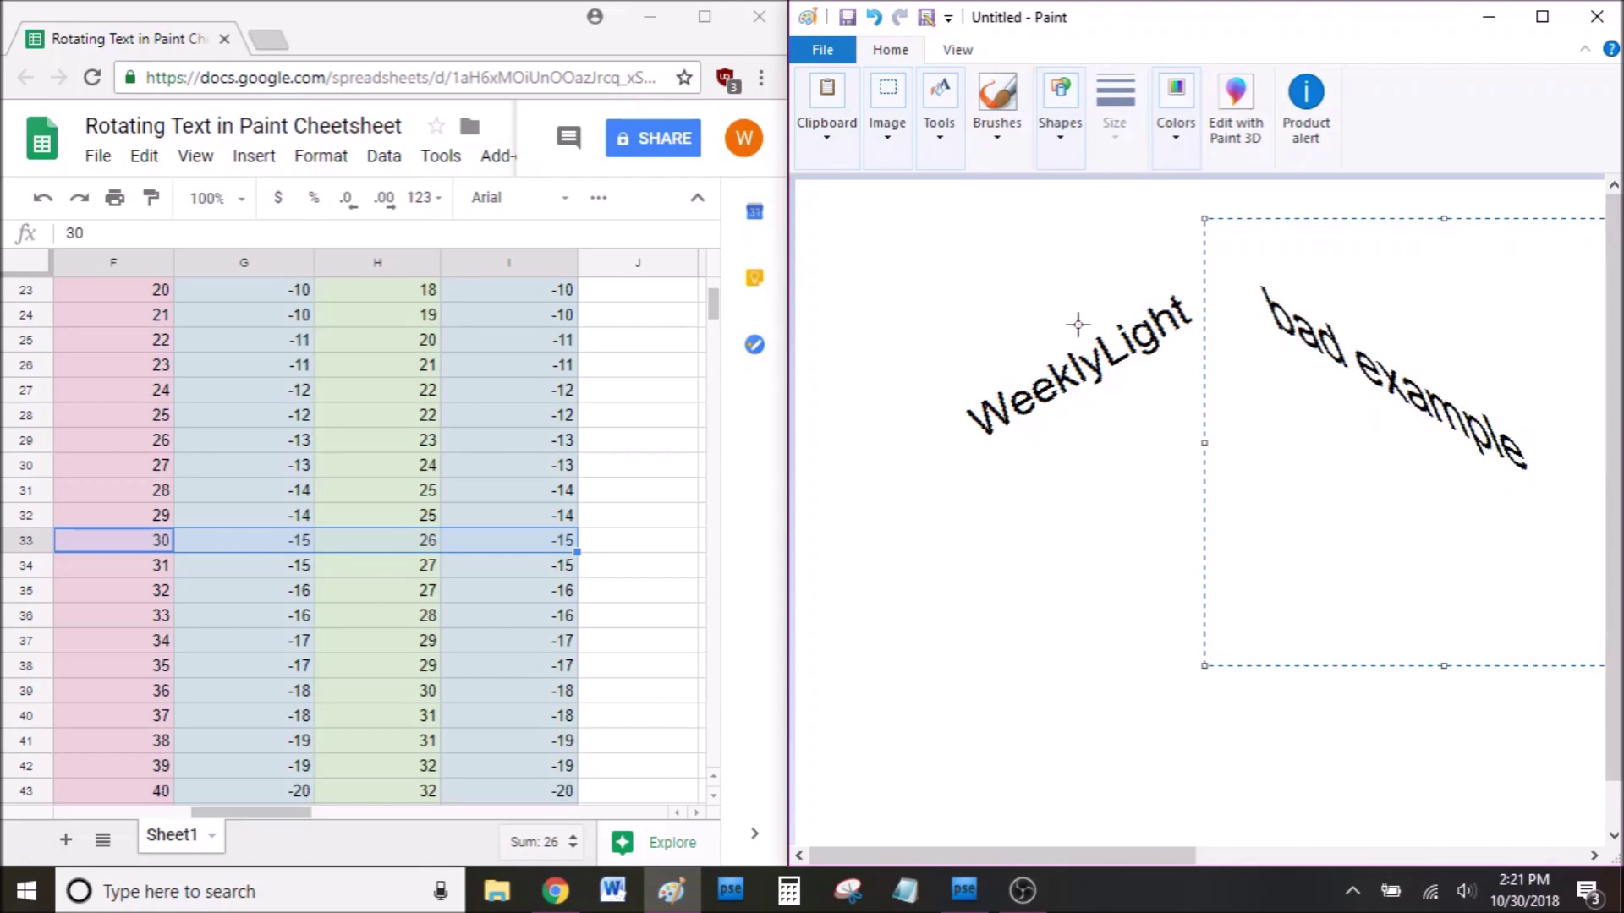
pyautogui.click(965, 891)
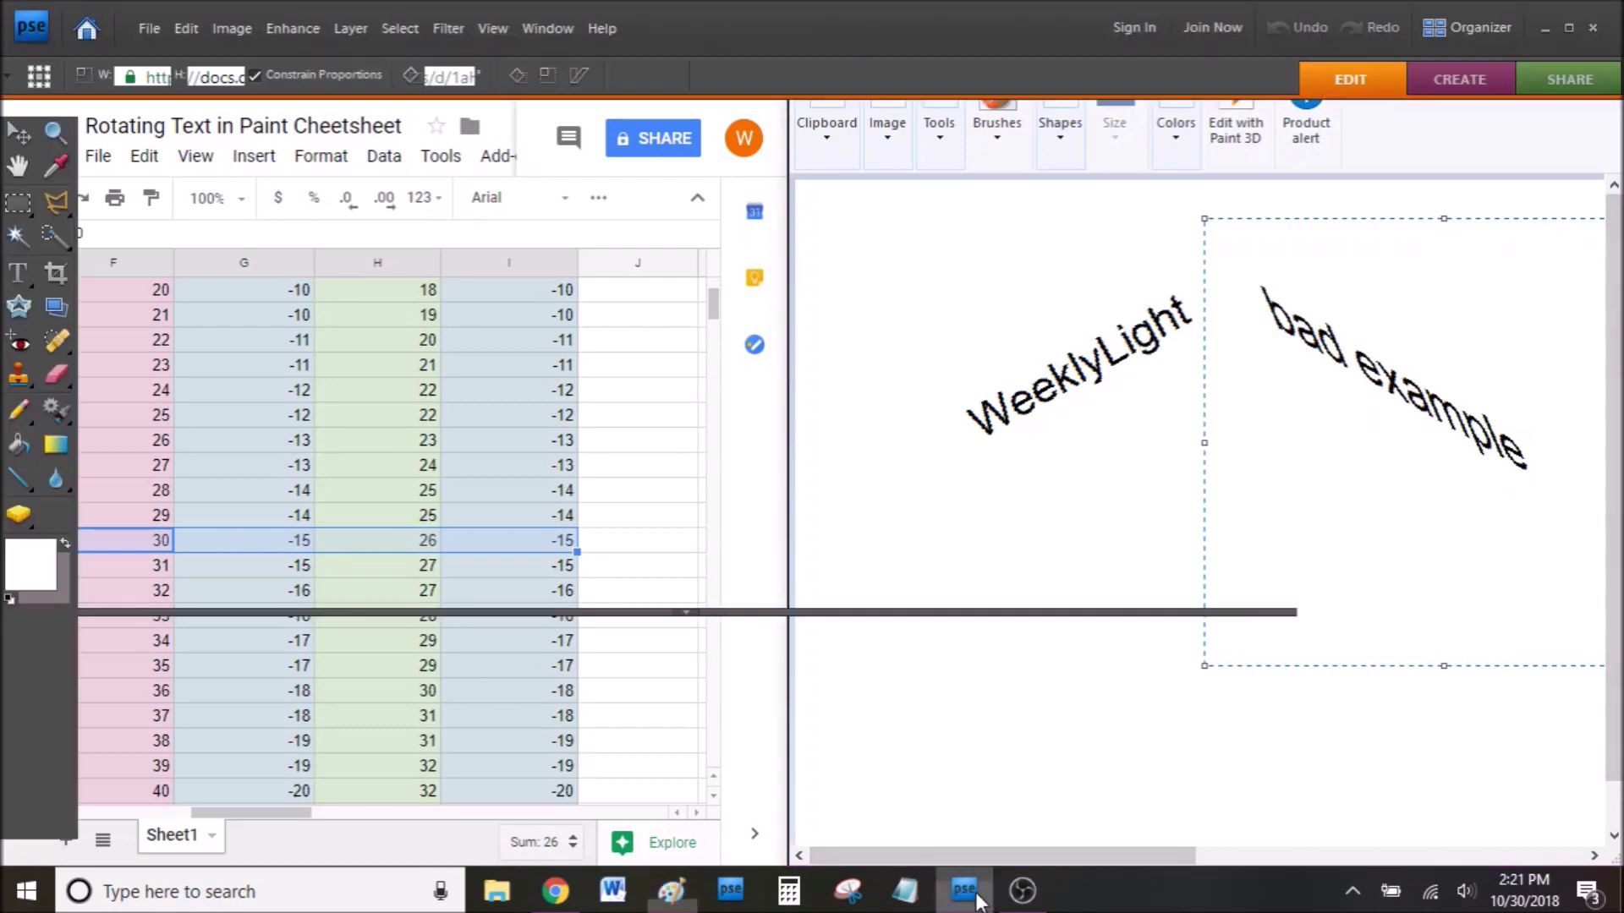
pyautogui.click(964, 890)
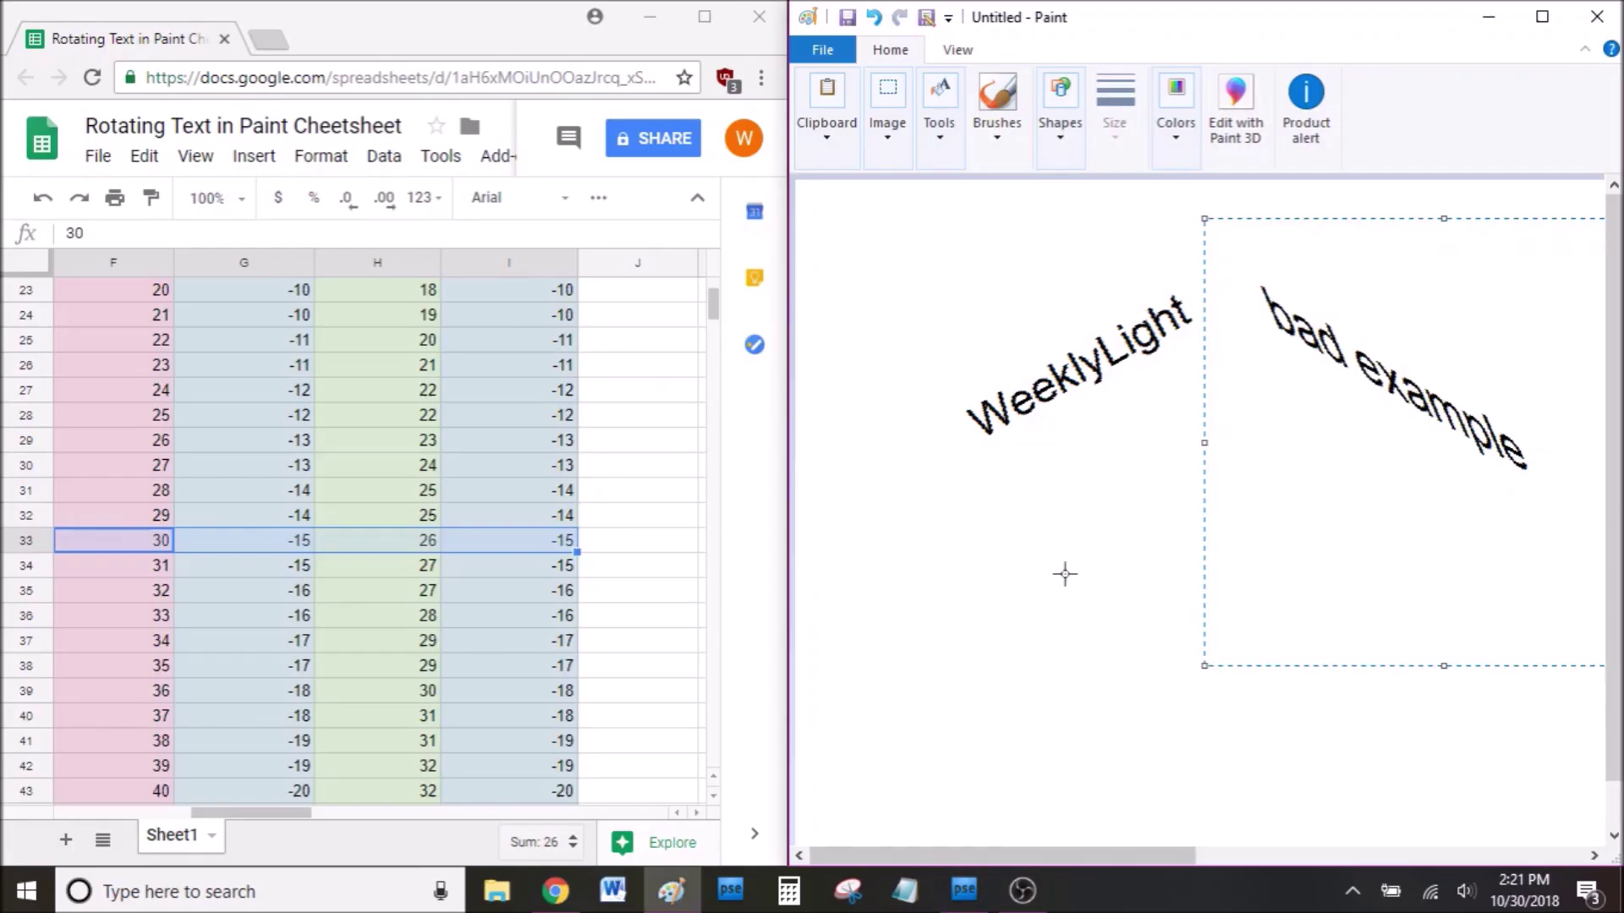